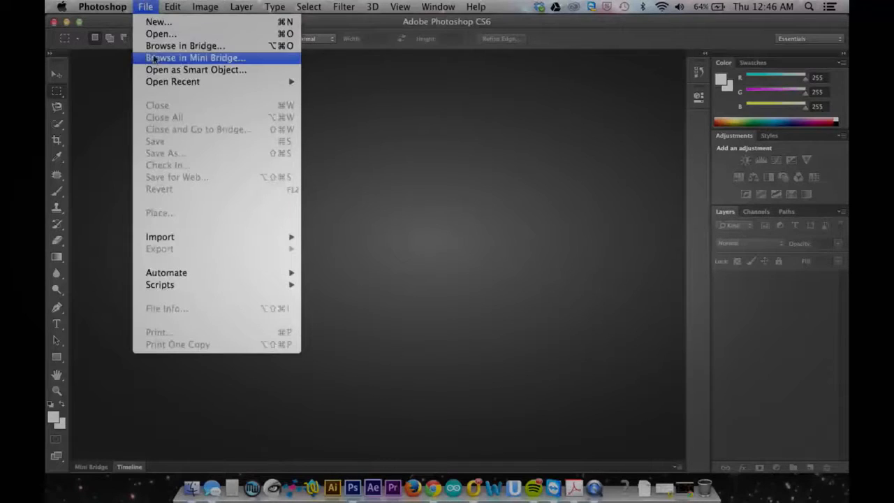
# Import giftest.mp4 from the Desktop as video frames to layers, from beginning to end, with a frame animation.
pyautogui.moveTo(175, 236)
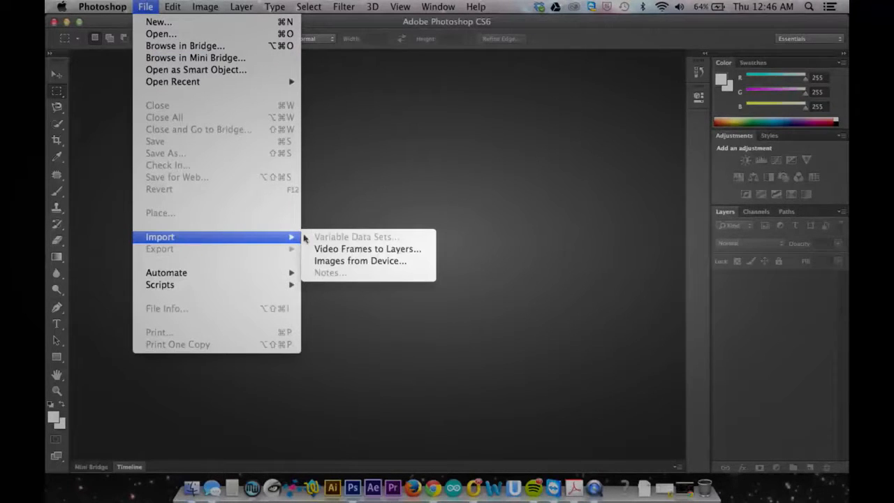
pyautogui.click(321, 250)
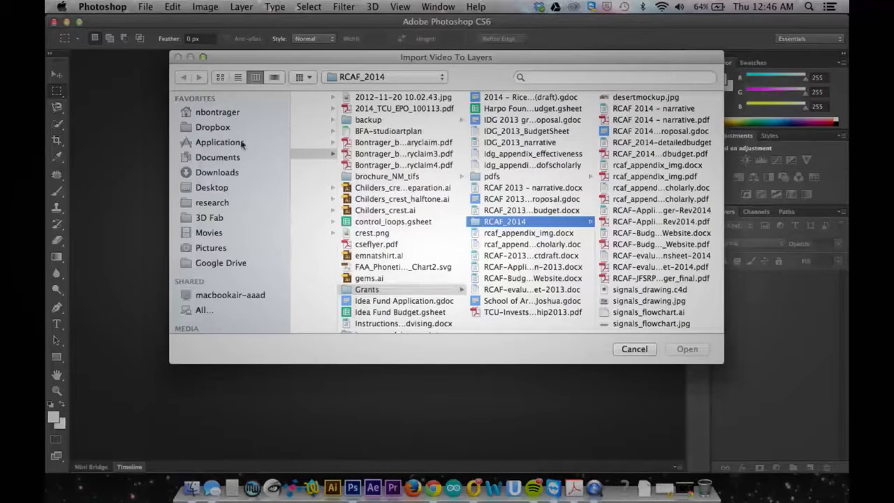
pyautogui.click(233, 185)
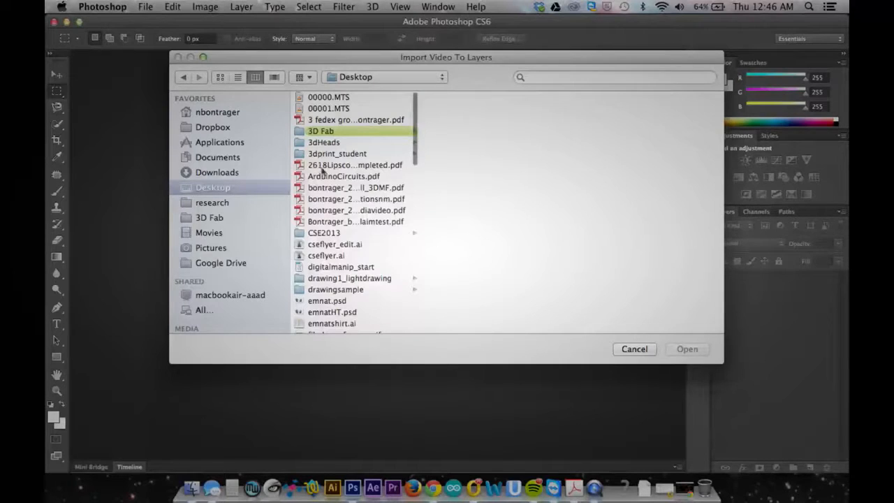
pyautogui.scroll(-5, 361, 216)
pyautogui.scroll(-4, 361, 217)
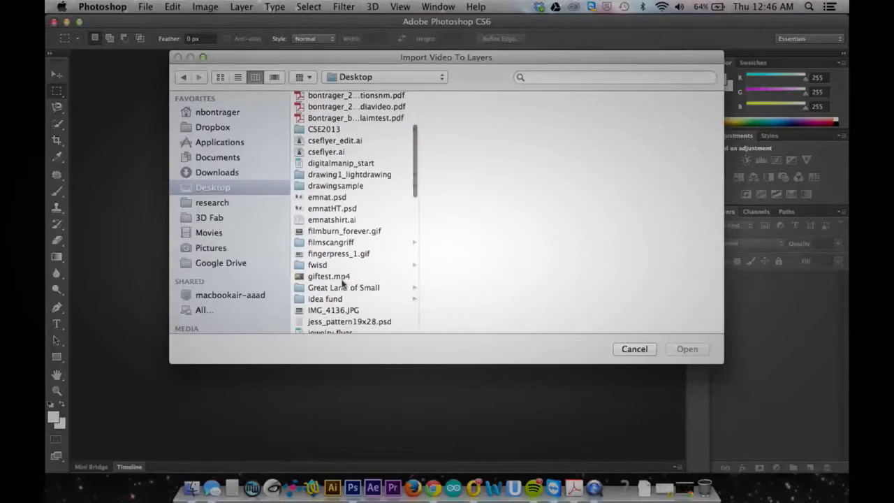
pyautogui.click(342, 278)
pyautogui.click(682, 353)
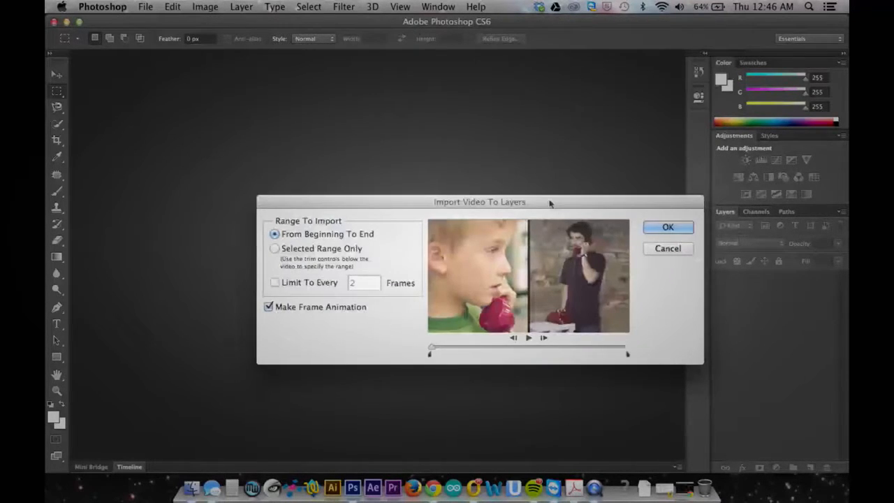
pyautogui.moveTo(548, 203); pyautogui.dragTo(515, 180)
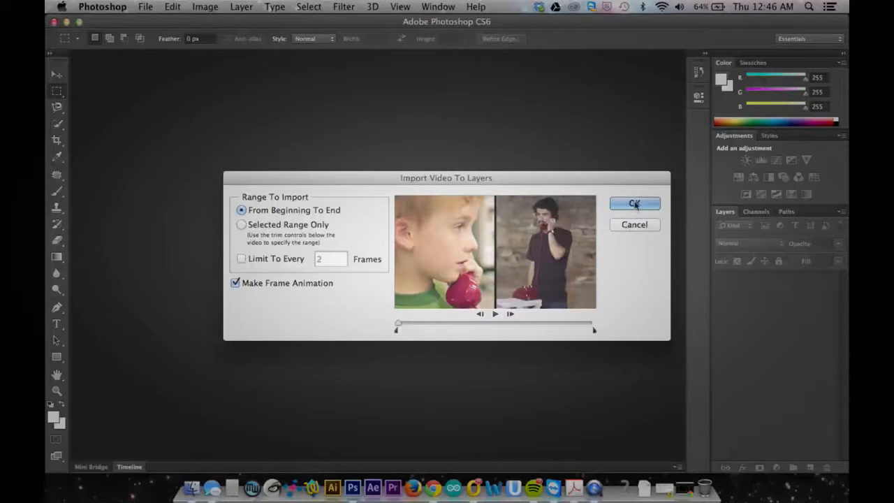
pyautogui.click(635, 204)
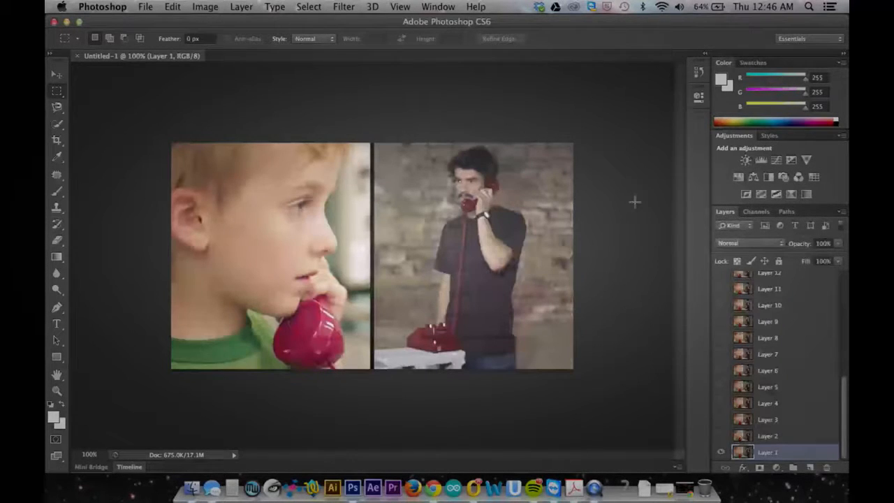
# Show the animation timeline and preview the imported frame animation.
pyautogui.click(130, 467)
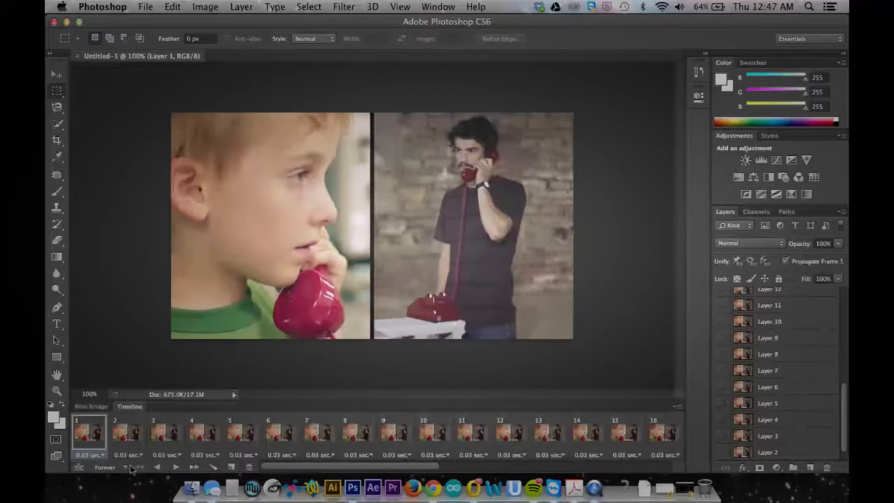
pyautogui.click(176, 467)
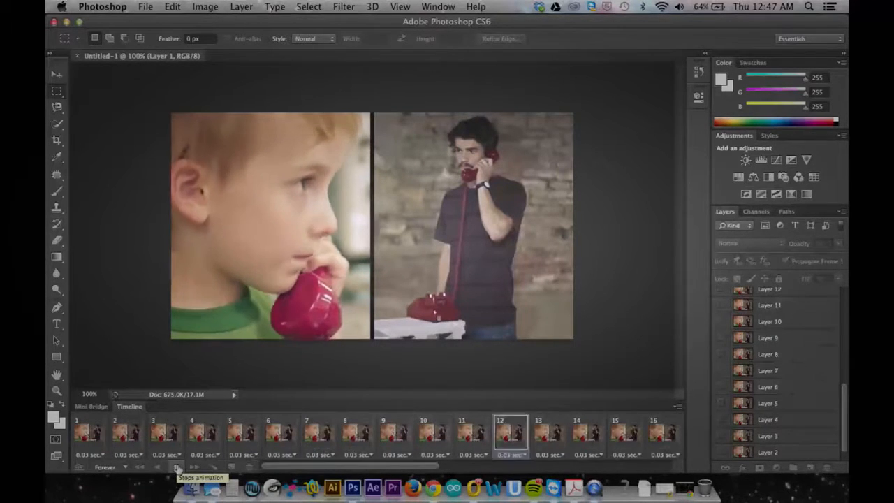
pyautogui.click(177, 467)
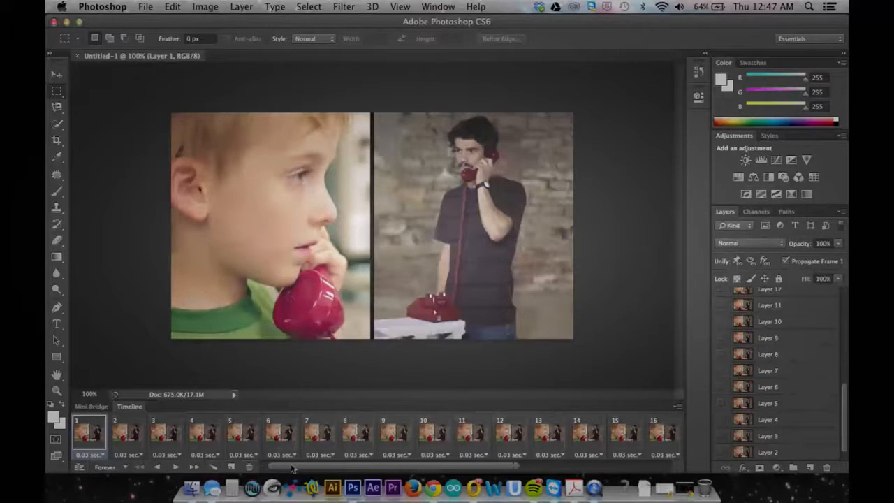
# Examine the individual animation frames from 7 to 15 to find a good starting point for the loop.
pyautogui.click(325, 439)
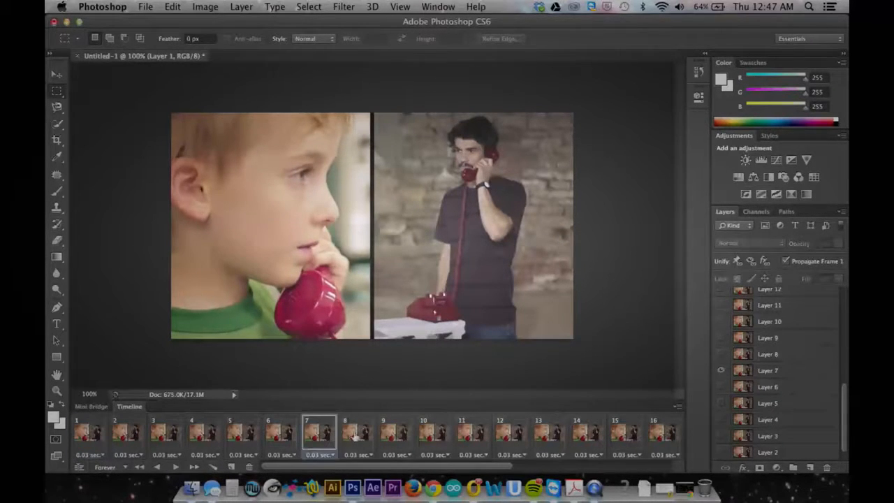
pyautogui.click(356, 437)
pyautogui.click(404, 437)
pyautogui.click(462, 434)
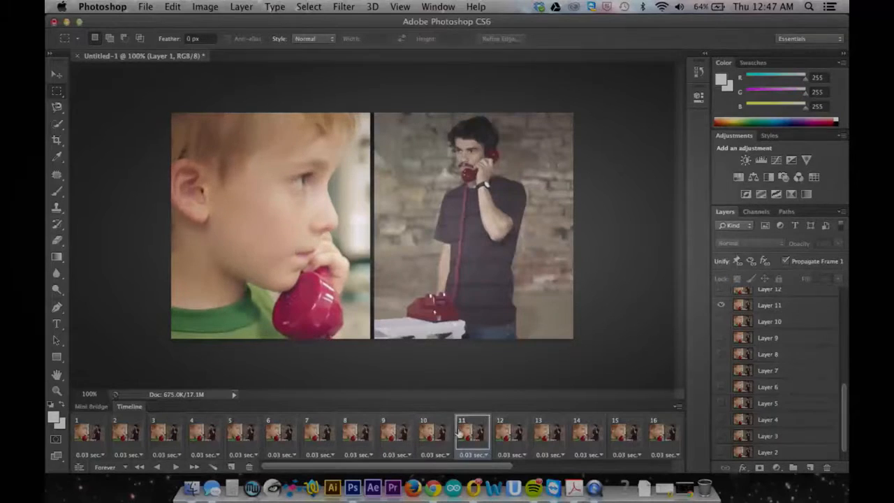
pyautogui.click(505, 433)
pyautogui.click(554, 433)
pyautogui.click(611, 433)
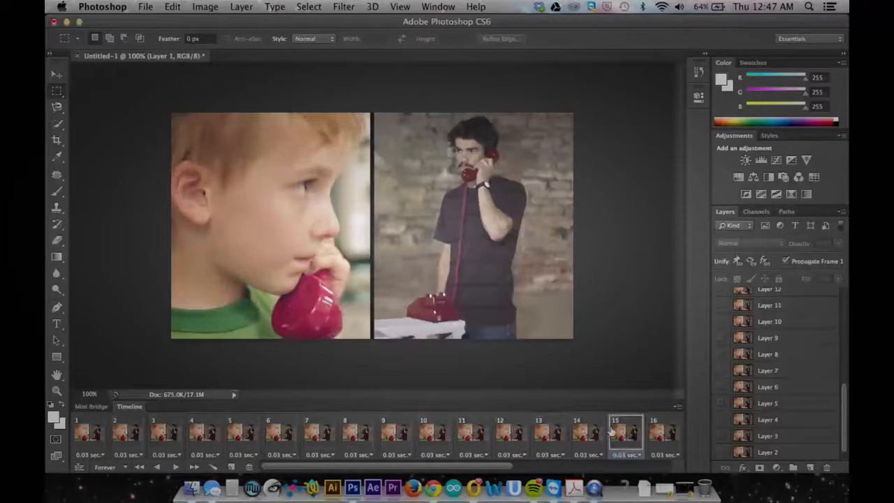
pyautogui.click(578, 432)
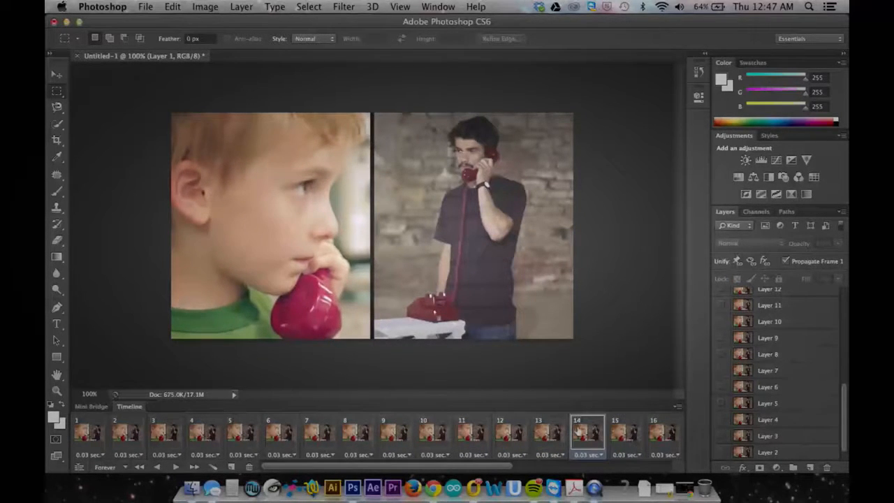
# Delete frames 1 through 13 from the start of the animation.
pyautogui.click(553, 437)
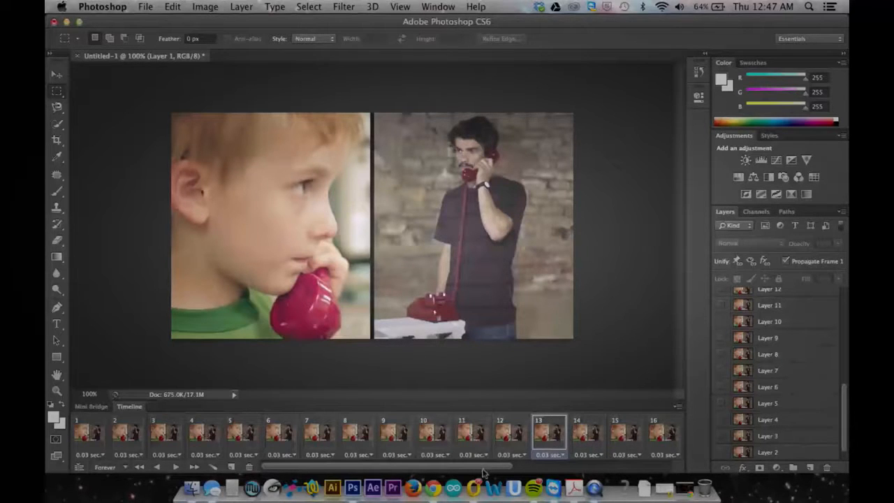
pyautogui.keyDown('shift'); pyautogui.click(85, 435); pyautogui.keyUp('shift')
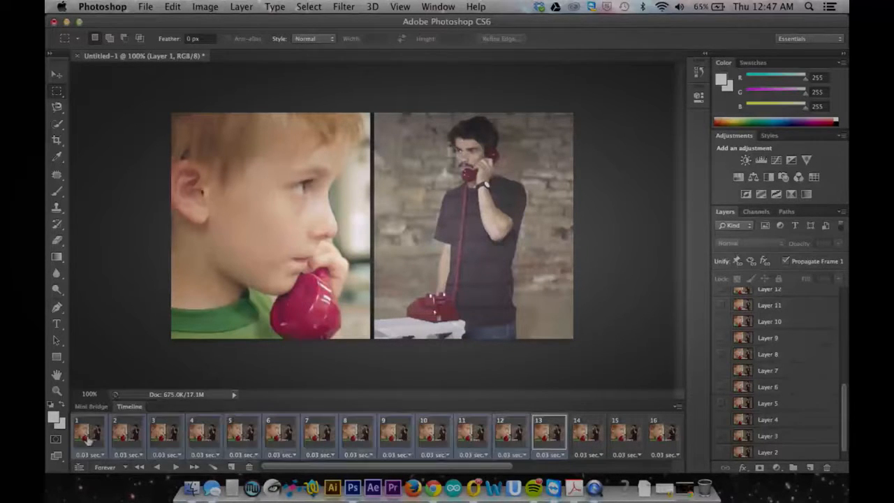
pyautogui.click(248, 468)
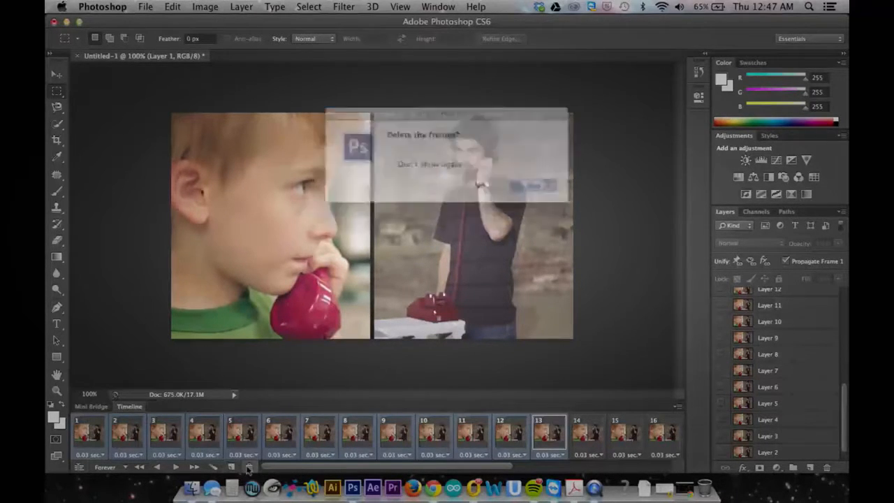
pyautogui.click(530, 189)
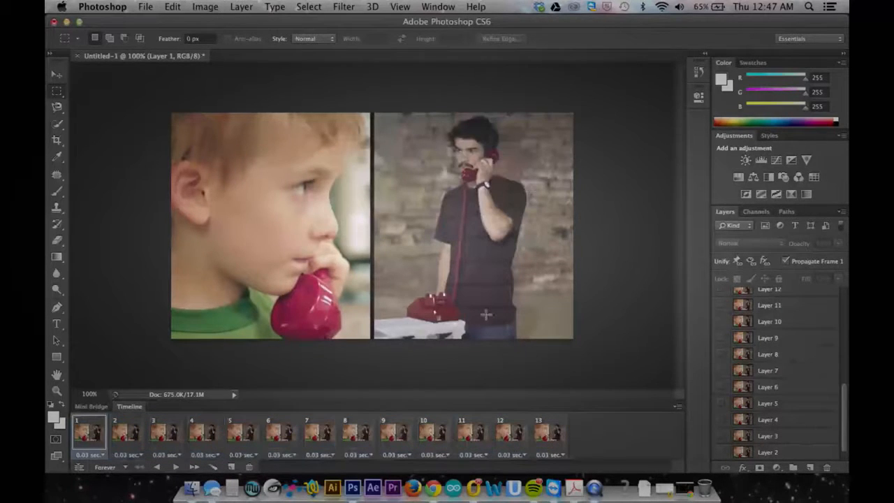
# Delete frames 9 through 13 from the end of the trimmed animation and preview the loop.
pyautogui.click(175, 466)
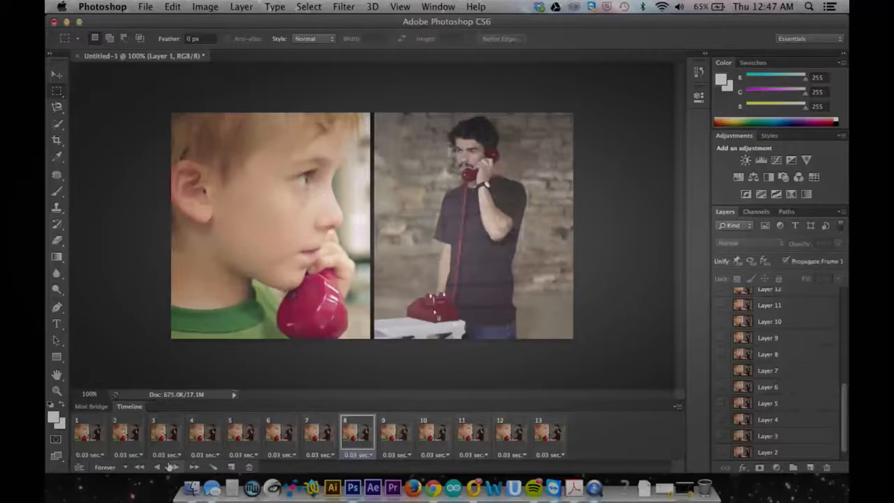
pyautogui.click(176, 466)
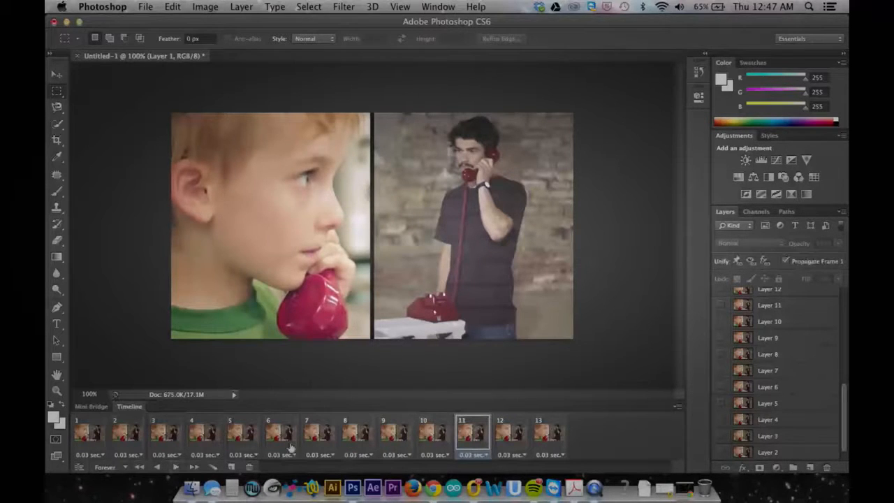
pyautogui.click(411, 436)
pyautogui.keyDown('shift'); pyautogui.click(550, 433); pyautogui.keyUp('shift')
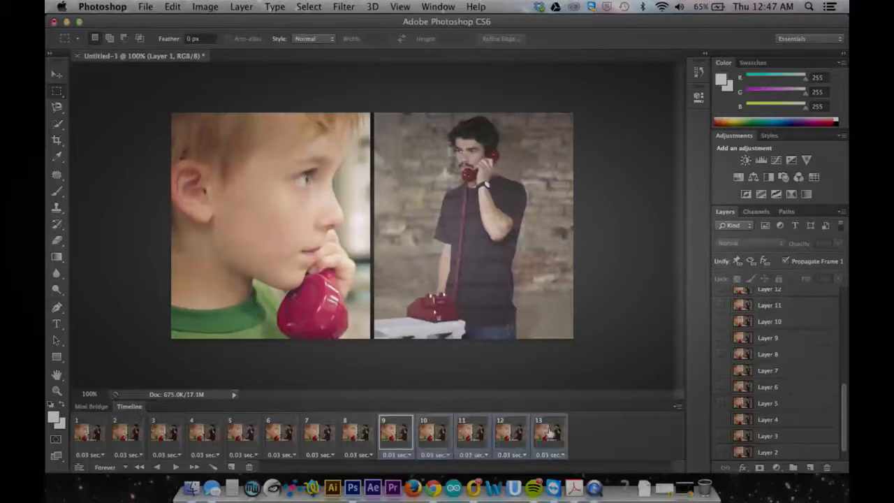
pyautogui.click(249, 466)
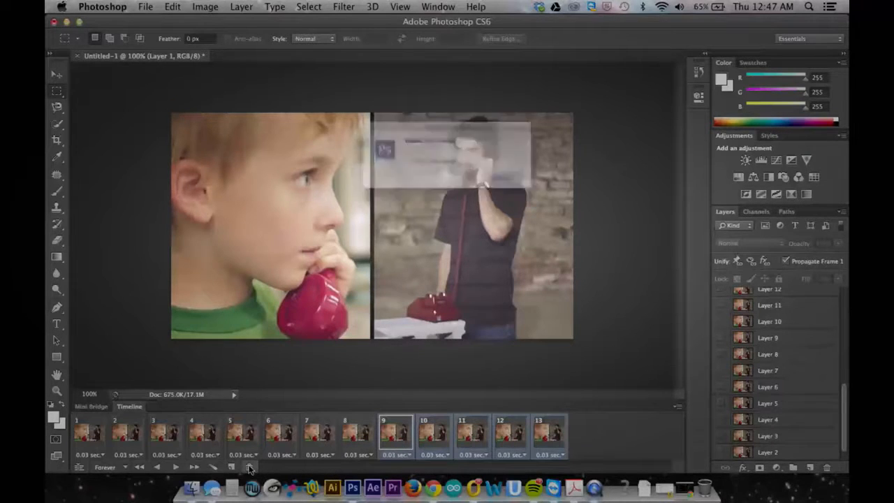
pyautogui.click(532, 188)
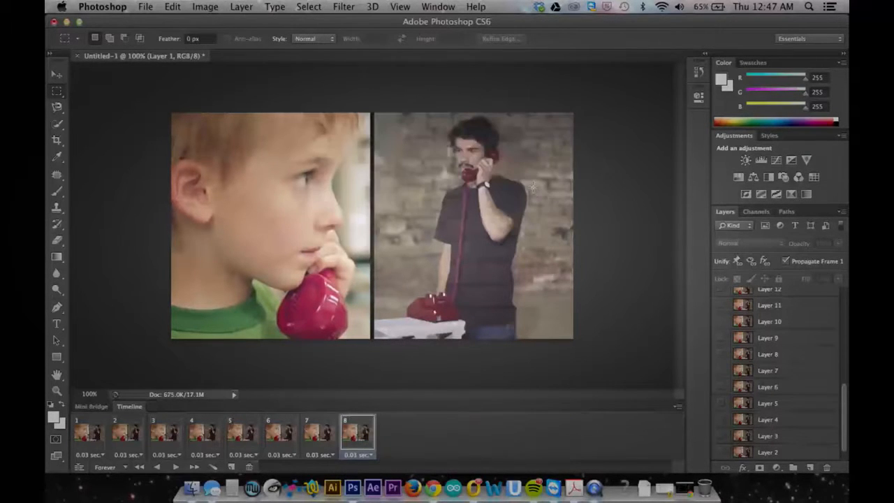
pyautogui.click(175, 466)
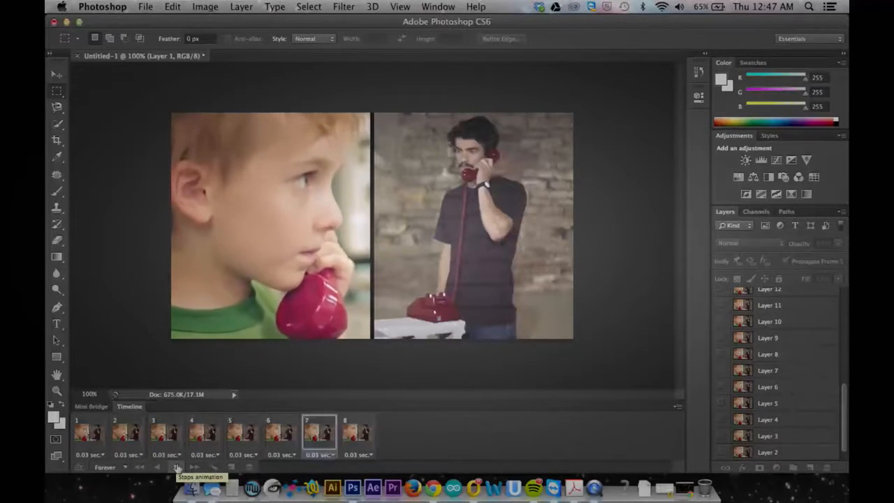
pyautogui.click(177, 466)
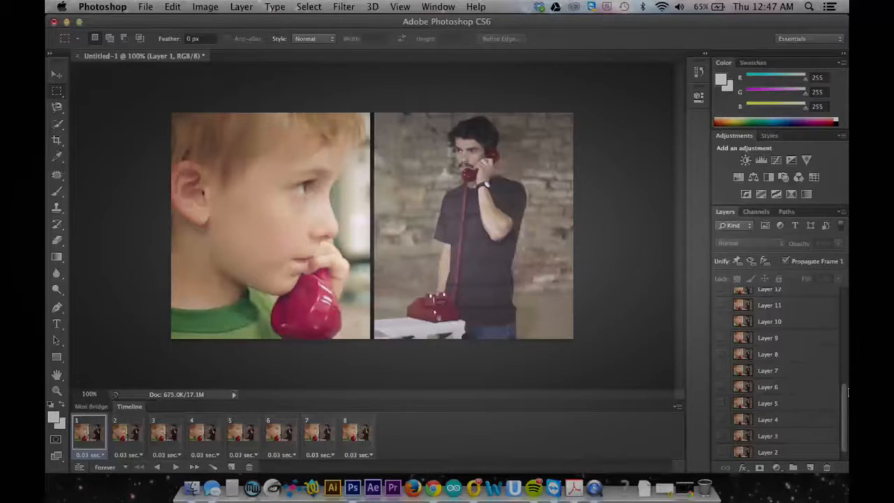
# Make Layer 14 visible in all eight animation frames at once.
pyautogui.moveTo(846, 392); pyautogui.dragTo(847, 351)
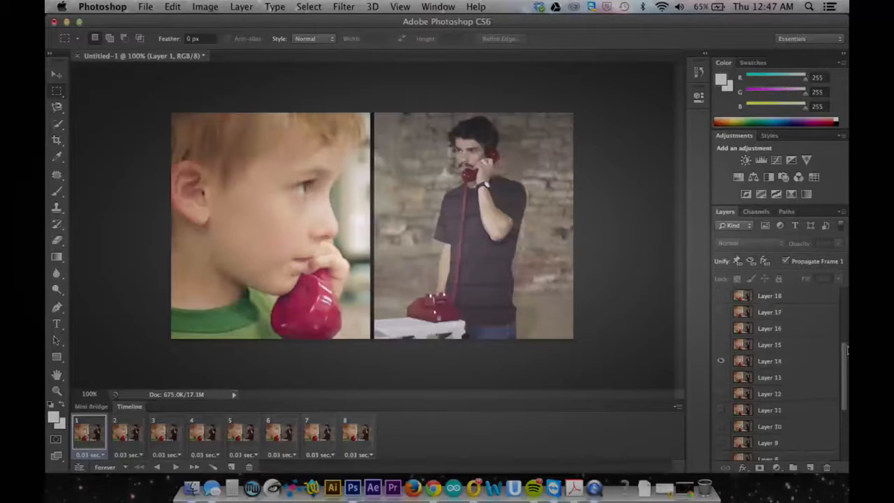
pyautogui.click(762, 365)
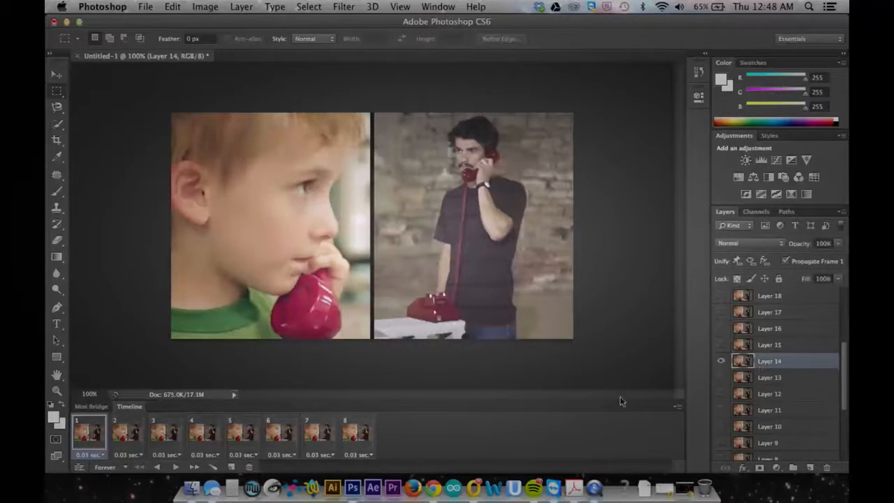
pyautogui.keyDown('shift'); pyautogui.click(353, 435); pyautogui.keyUp('shift')
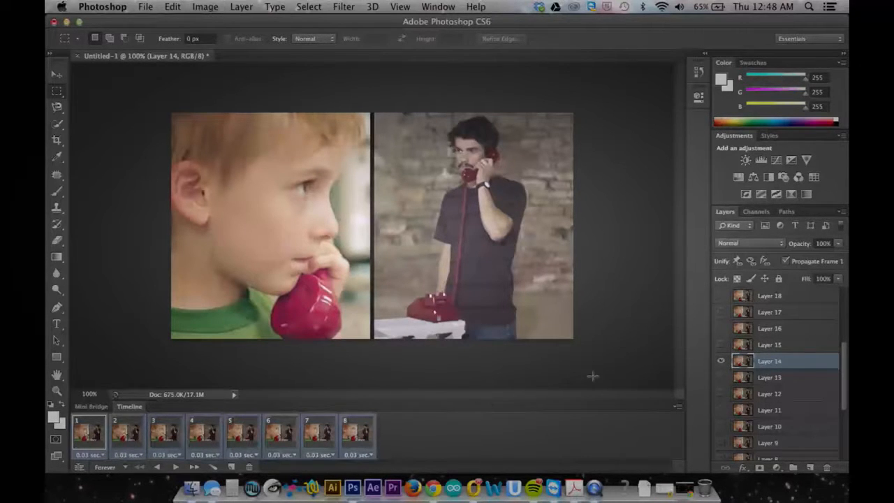
pyautogui.click(722, 362)
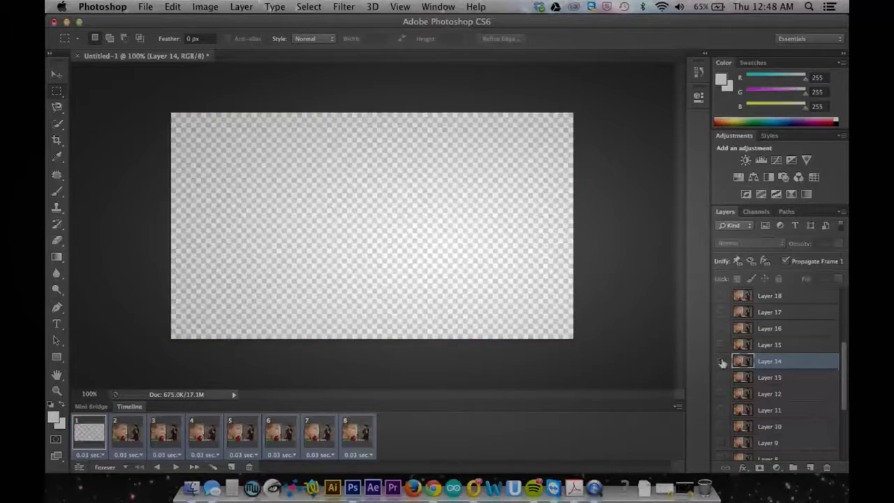
pyautogui.click(722, 362)
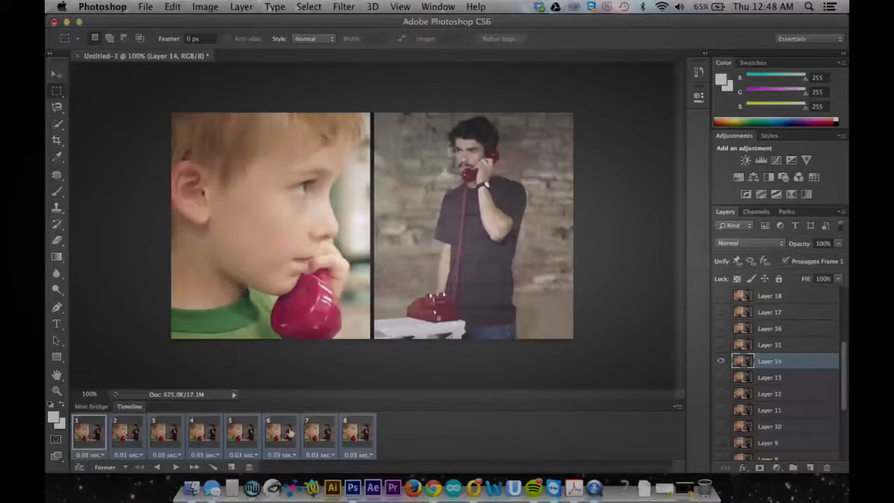
# Step through the animation frames to check the visibility of Layer 14 in each one.
pyautogui.click(246, 433)
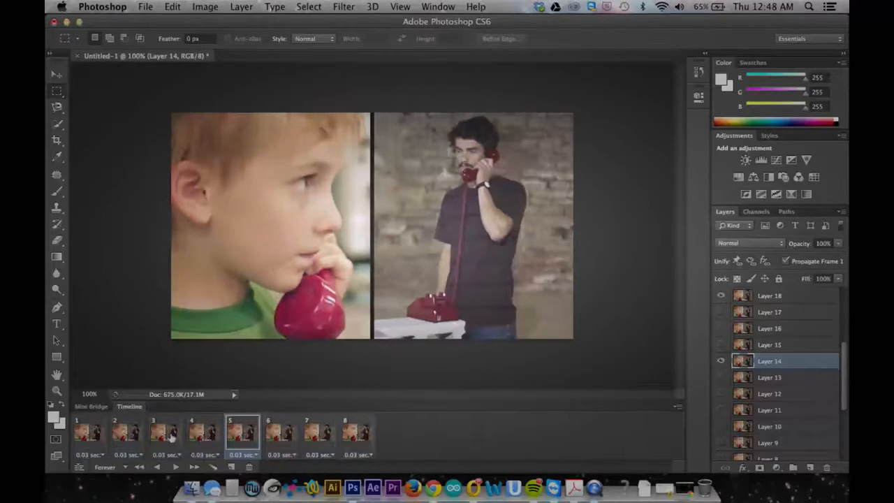
pyautogui.click(206, 439)
pyautogui.click(279, 431)
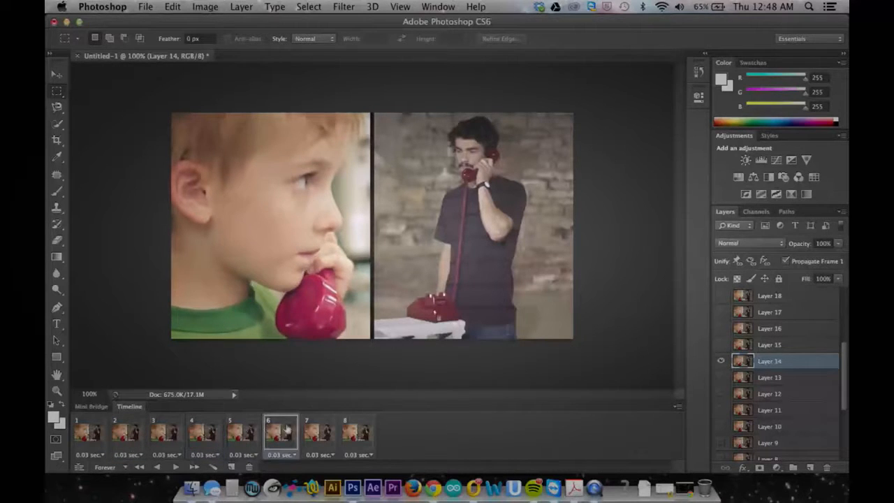
pyautogui.click(335, 430)
pyautogui.click(355, 432)
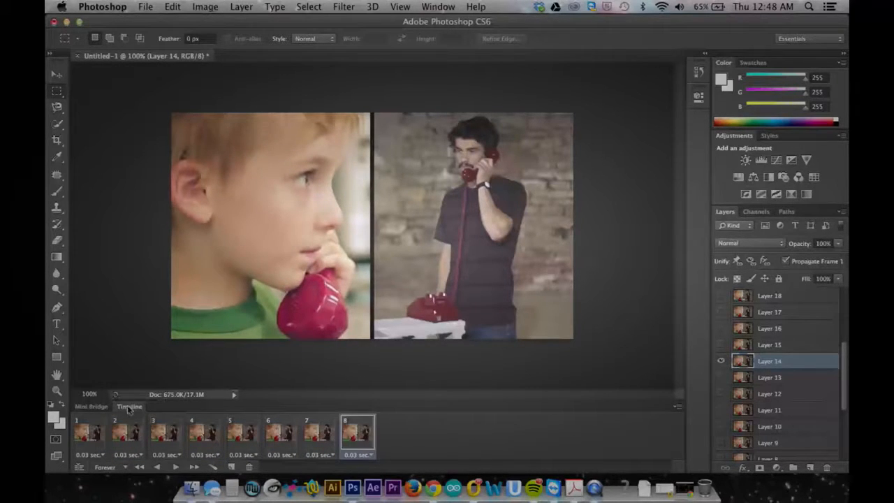
pyautogui.click(96, 438)
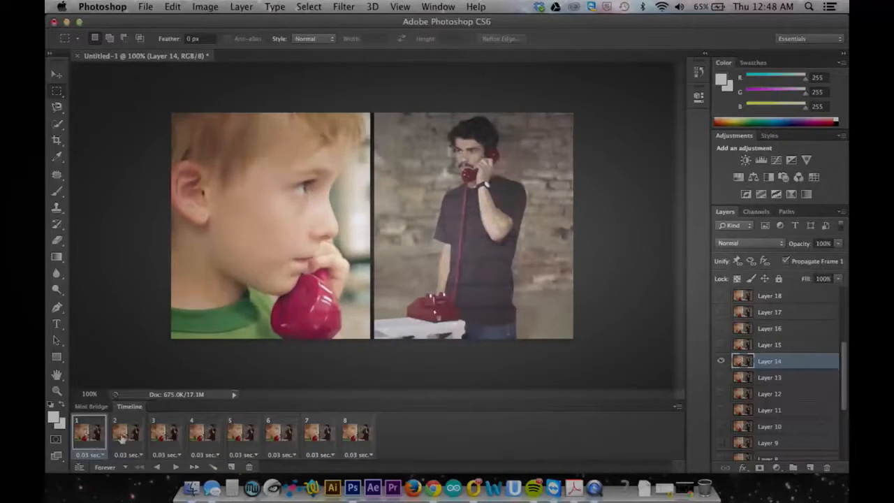
pyautogui.click(121, 437)
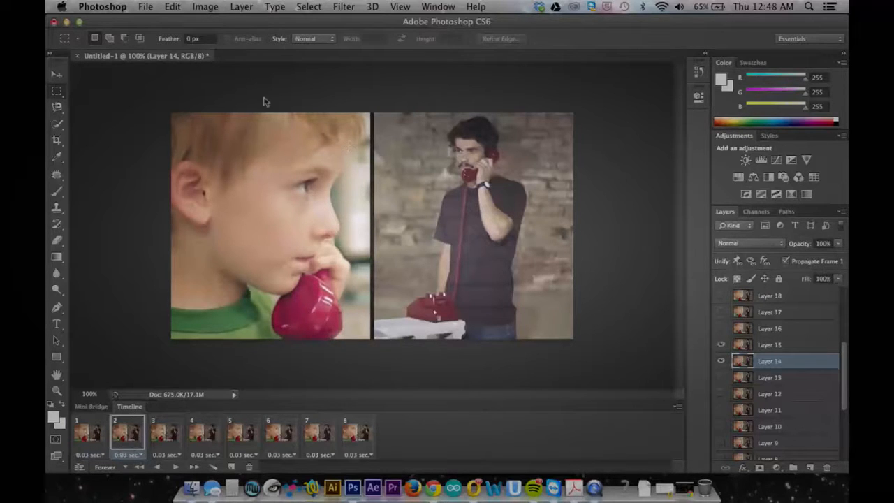
# Draw an elliptical marquee selection around the man's eyes with frame 2 active.
pyautogui.click(60, 97)
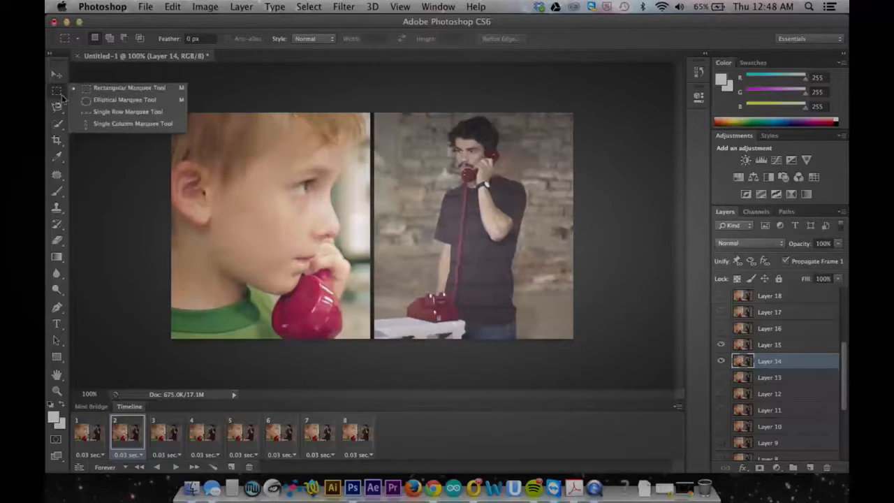
pyautogui.click(122, 99)
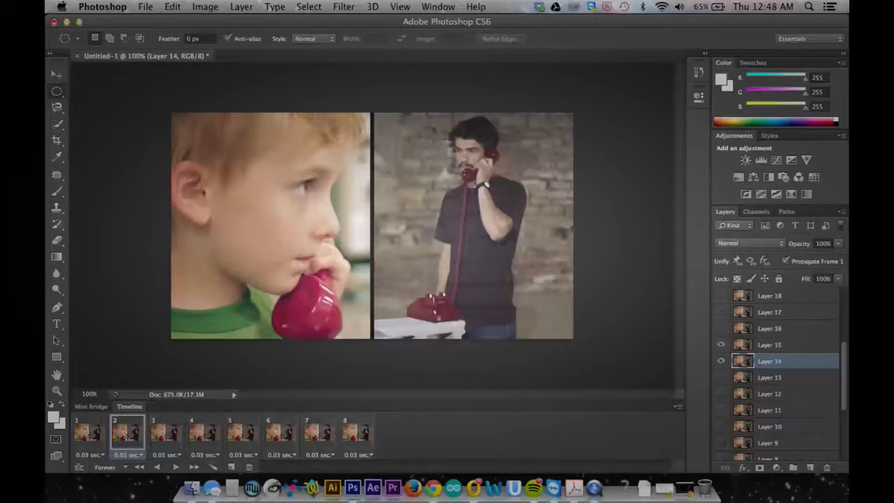
pyautogui.moveTo(450, 143); pyautogui.dragTo(483, 159)
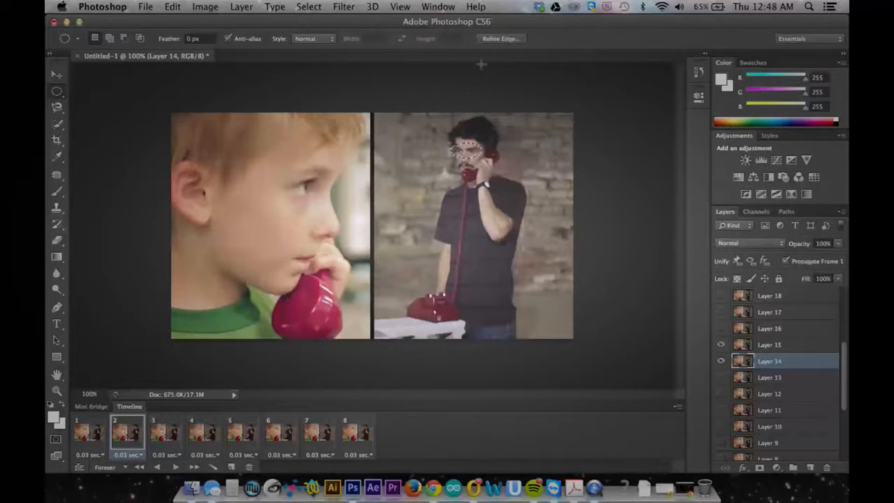
# Refine the edge of the eye selection with a feather of 4.2 px.
pyautogui.click(500, 39)
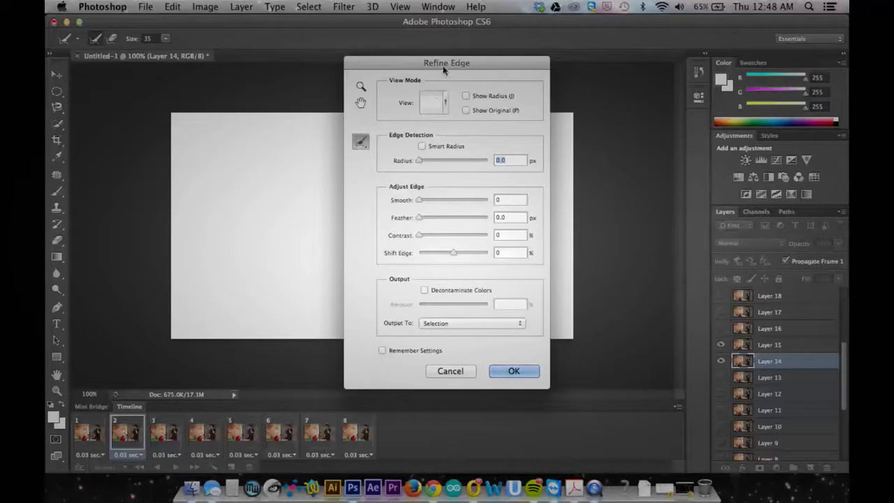
pyautogui.moveTo(444, 70); pyautogui.dragTo(597, 83)
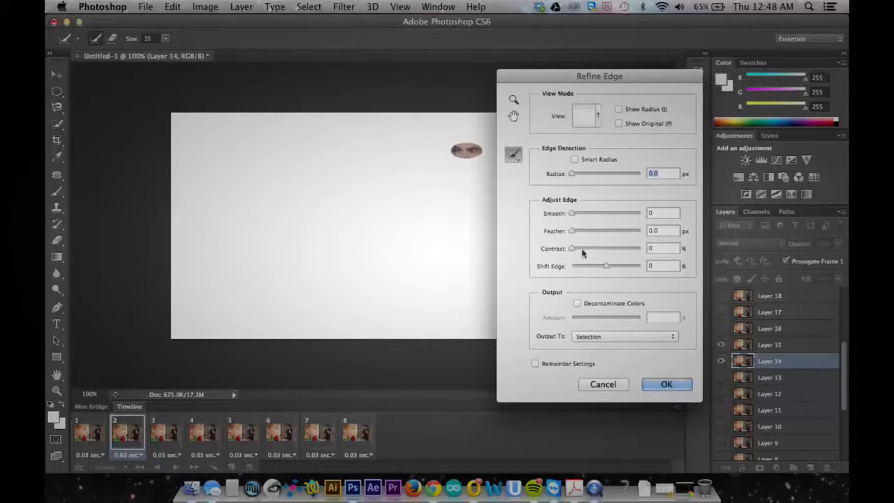
pyautogui.moveTo(573, 231); pyautogui.dragTo(587, 235)
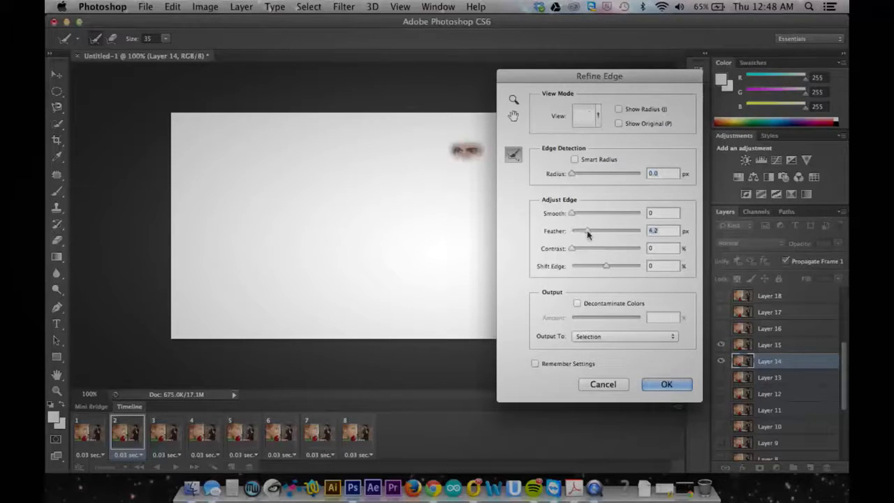
pyautogui.click(654, 389)
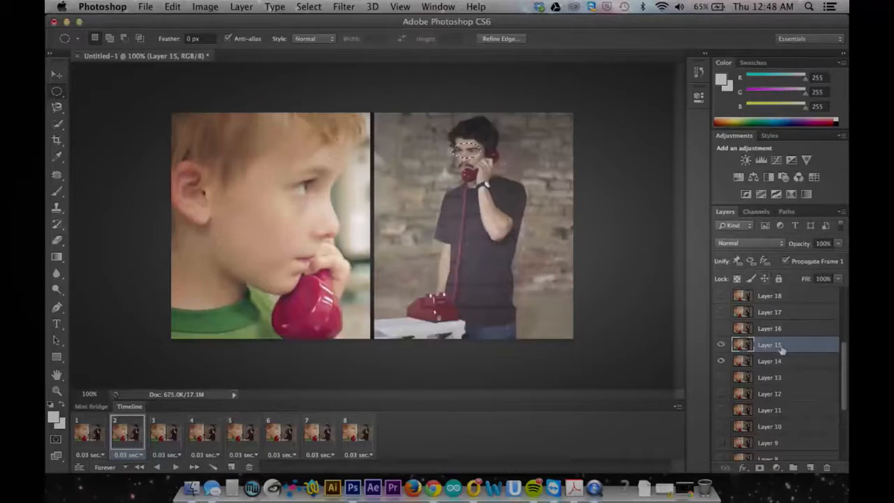
# Invert the eye selection on Layer 15 and delete everything outside the eyes in frame 2.
pyautogui.click(256, 6)
pyautogui.click(320, 58)
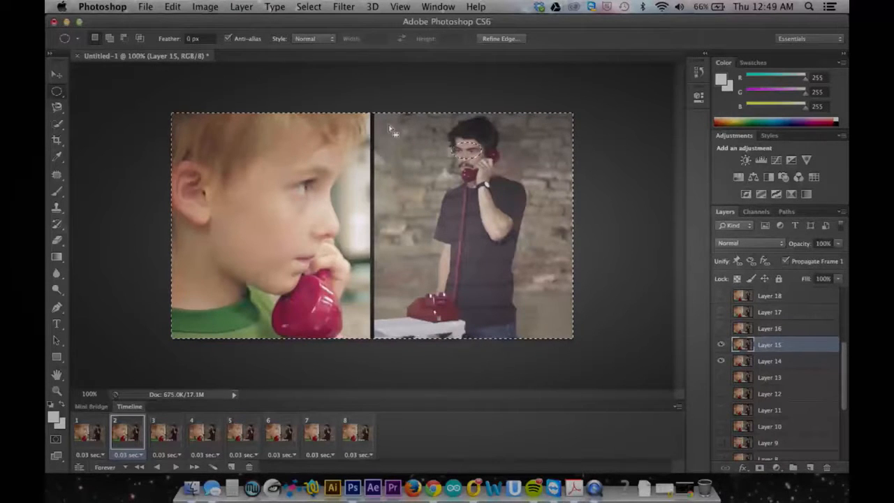
pyautogui.press('Delete')
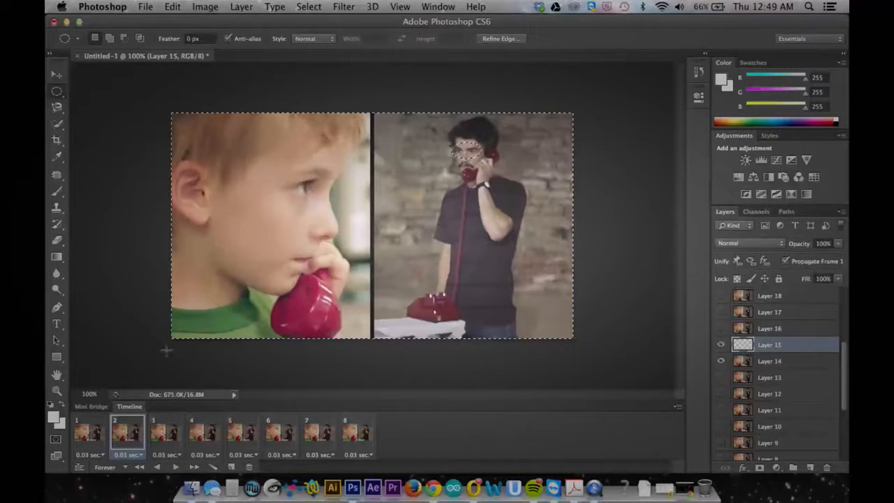
# Delete the area outside the eyes on Layers 16, 17 and 18, working through frames 3, 4 and 5.
pyautogui.click(173, 430)
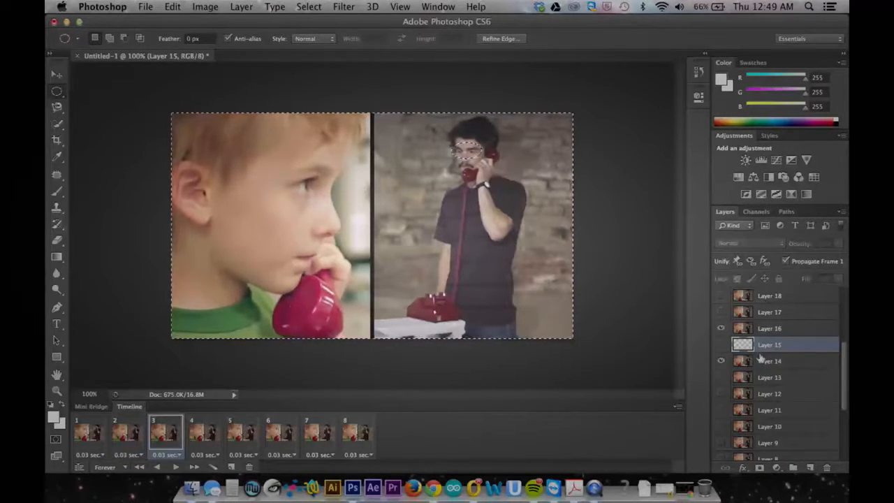
pyautogui.click(774, 330)
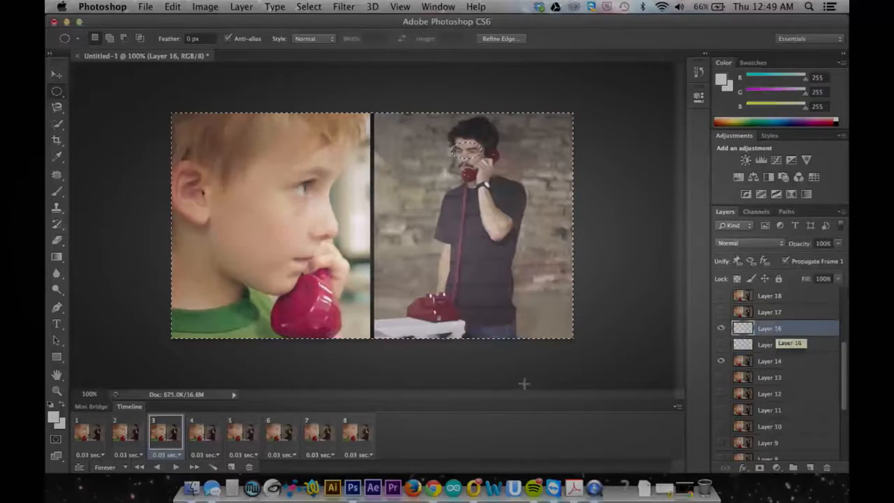
pyautogui.click(198, 444)
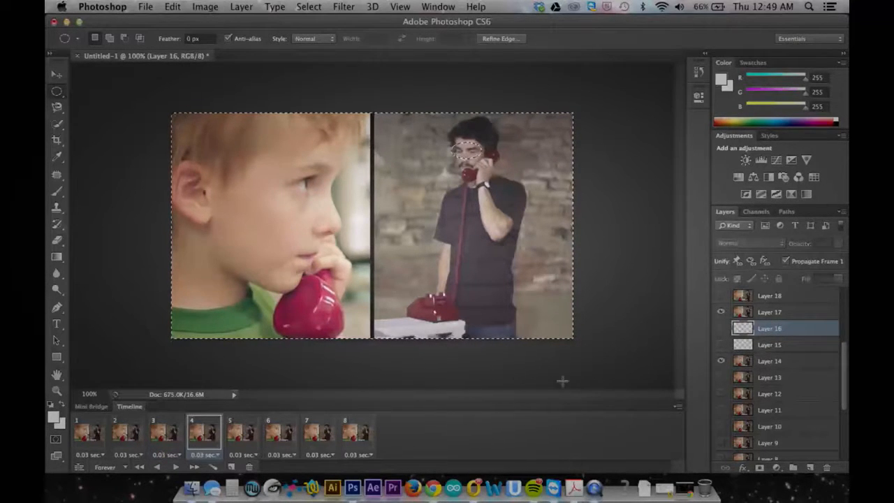
pyautogui.click(776, 312)
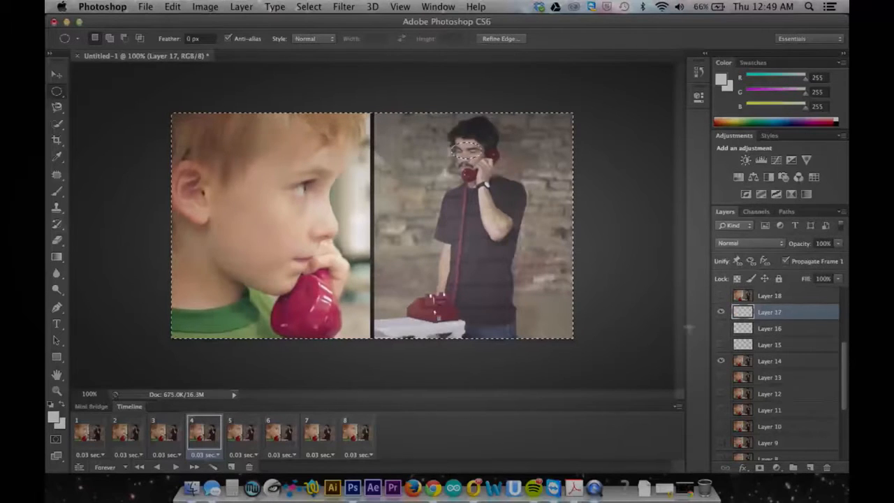
pyautogui.click(241, 445)
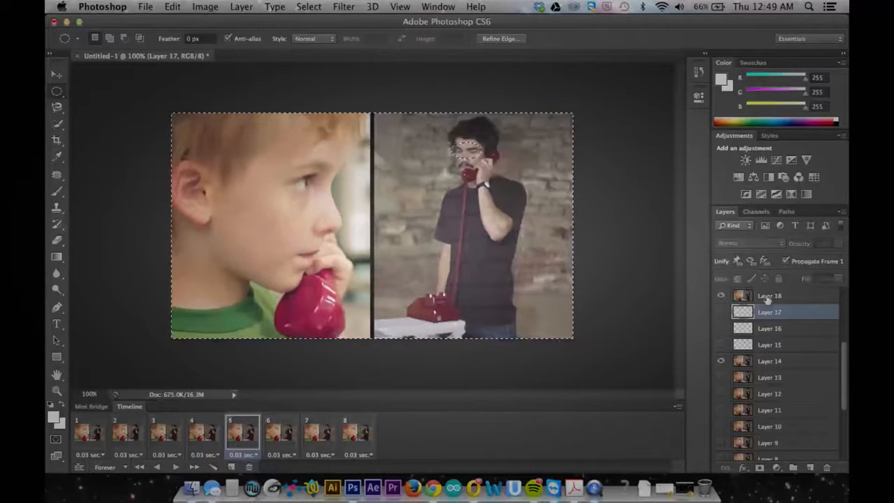
pyautogui.click(768, 298)
pyautogui.press('Delete')
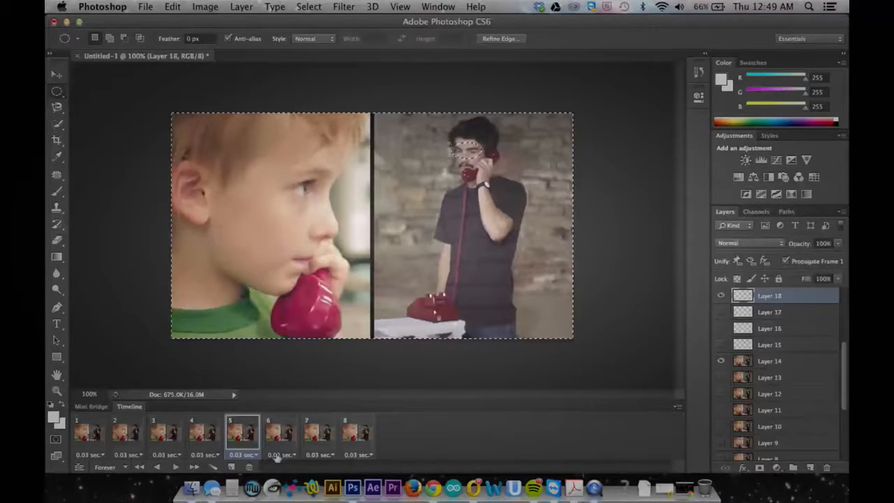
# Delete the area outside the eyes on Layers 19, 20 and 21 for frames 6 to 8, and preview the loop.
pyautogui.click(272, 441)
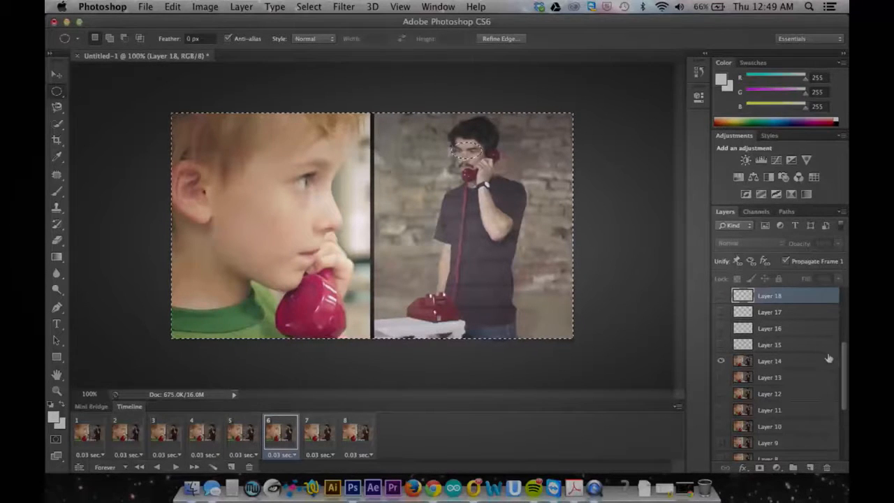
pyautogui.scroll(2, 845, 360)
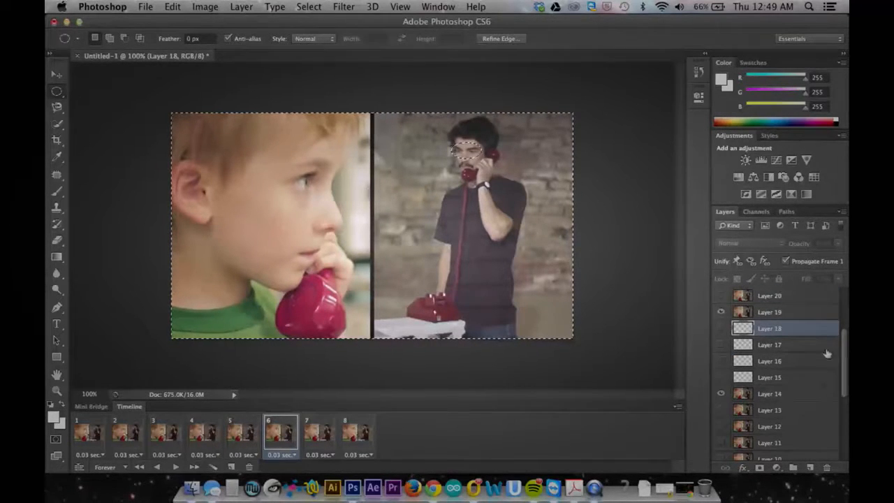
pyautogui.click(765, 317)
pyautogui.press('Delete')
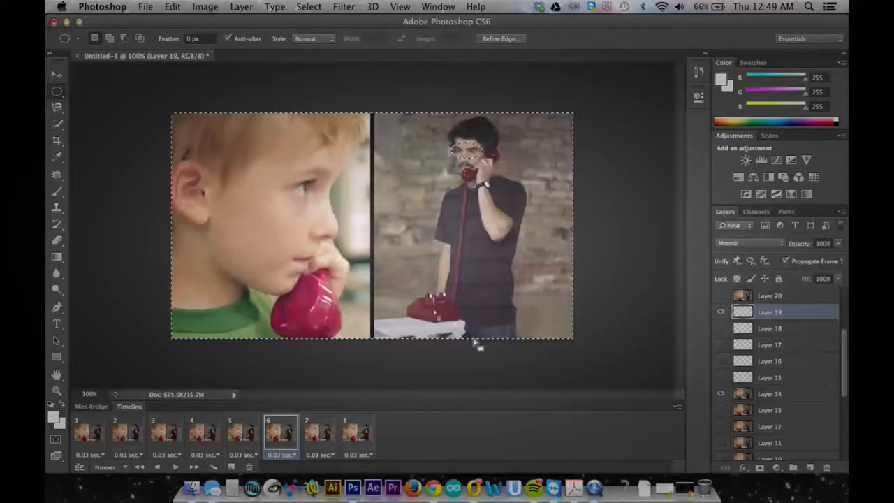
pyautogui.click(328, 436)
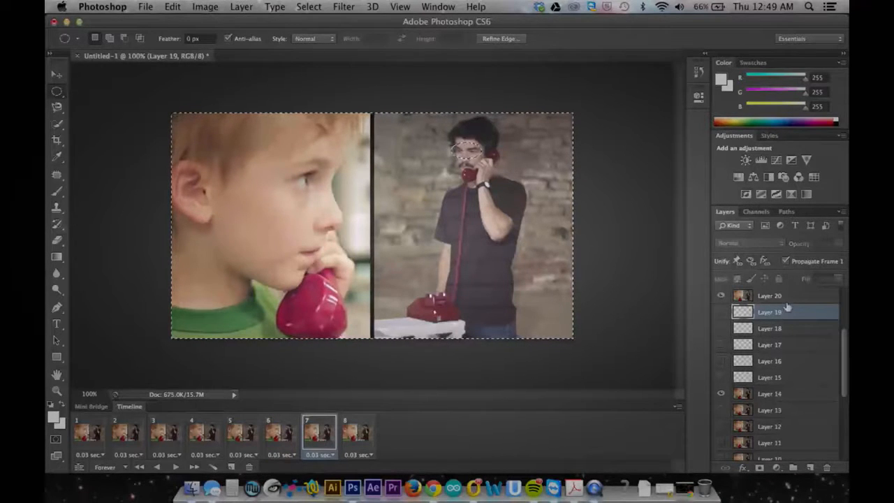
pyautogui.click(787, 299)
pyautogui.press('Delete')
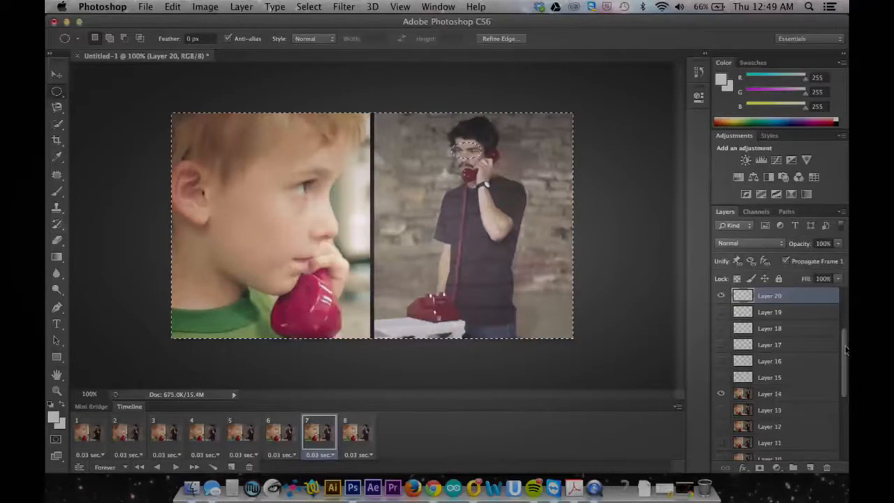
pyautogui.moveTo(845, 349); pyautogui.dragTo(845, 333)
pyautogui.click(366, 436)
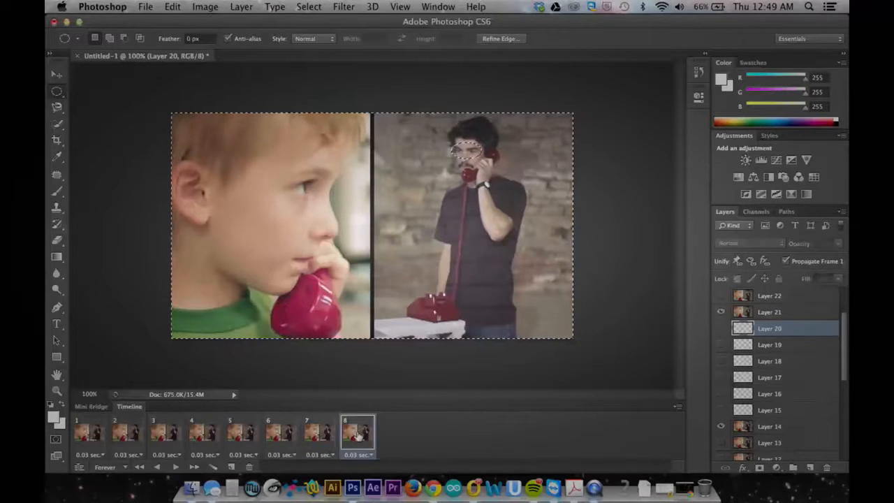
pyautogui.click(765, 314)
pyautogui.press('Delete')
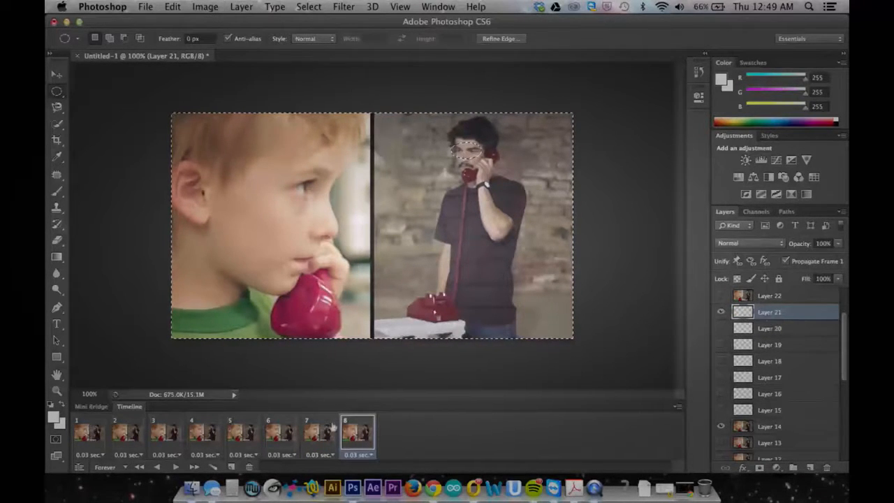
pyautogui.click(175, 466)
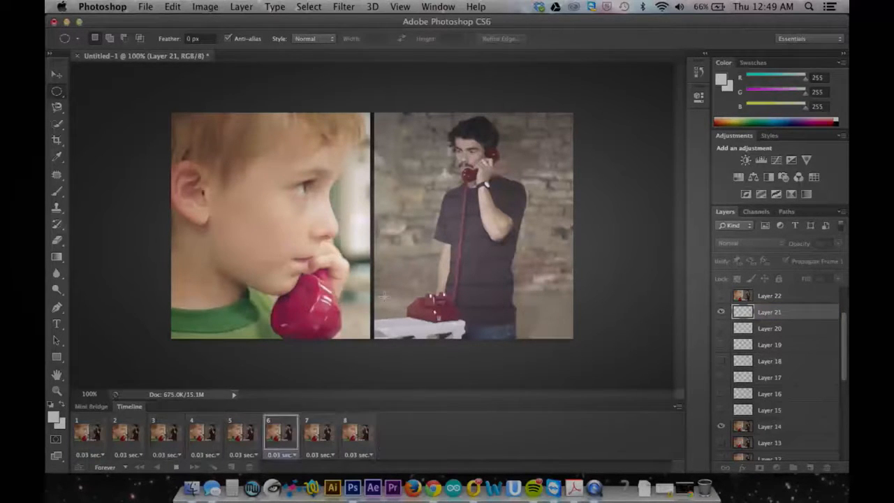
pyautogui.click(176, 467)
# Open the Save for Web export in GIF format and play the optimized animation as a check.
pyautogui.click(143, 7)
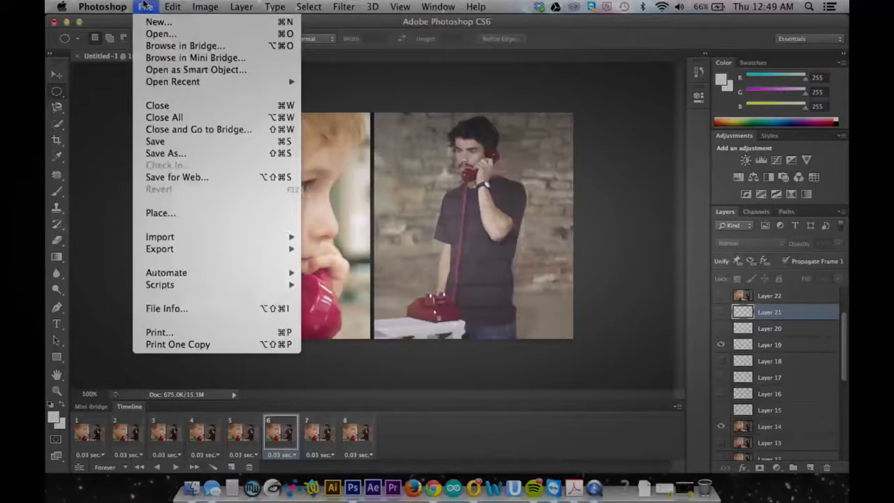
pyautogui.click(171, 179)
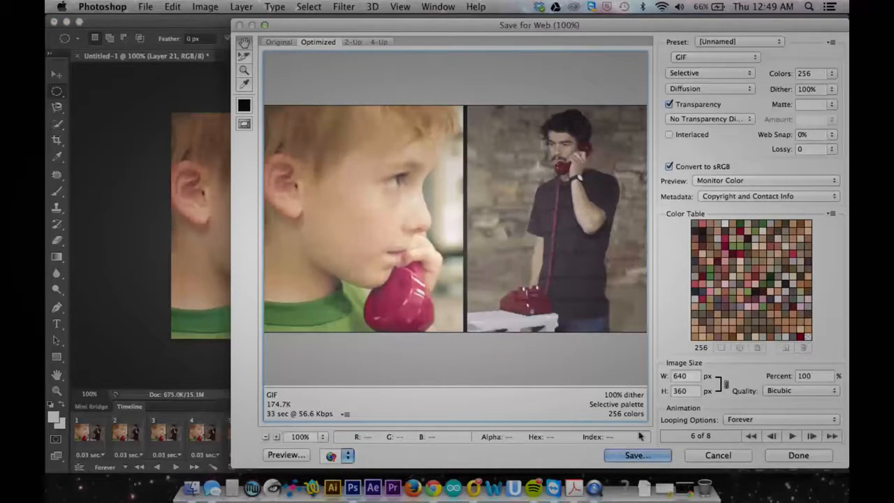
pyautogui.click(791, 436)
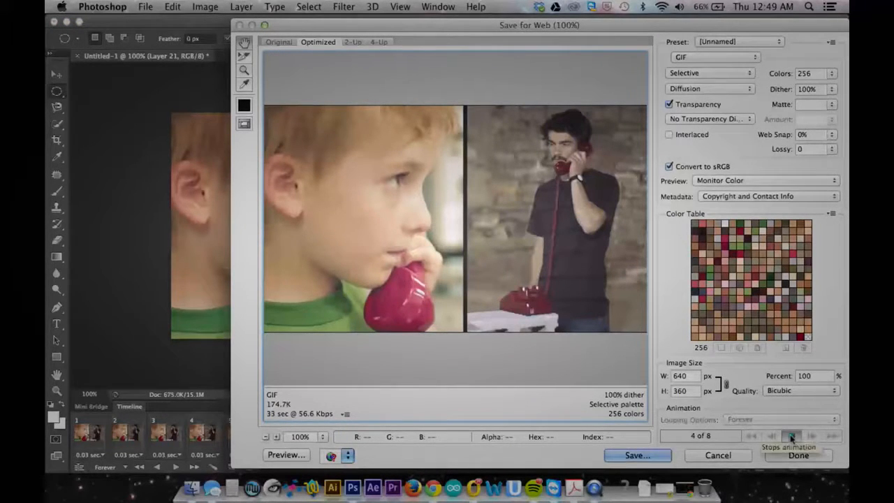
pyautogui.click(792, 436)
# Save the optimized animation to the Desktop as giftest.gif.
pyautogui.click(659, 455)
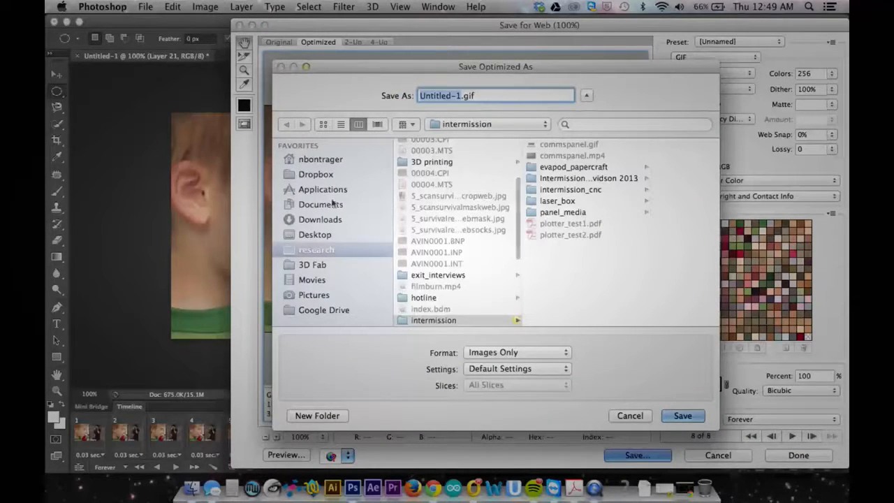
pyautogui.click(322, 235)
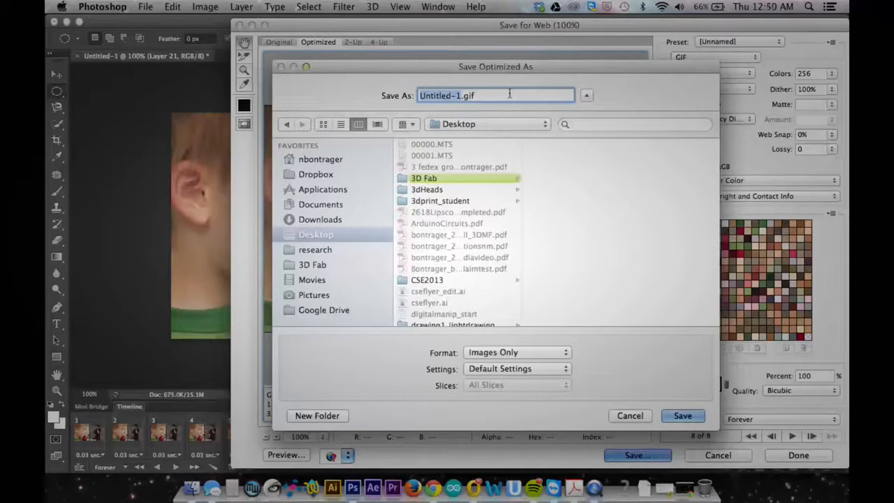
pyautogui.write('giff')
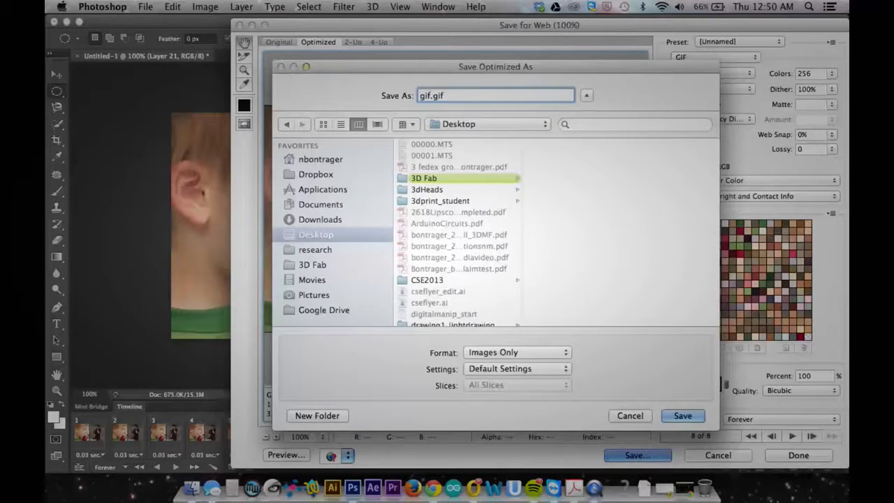
pyautogui.write('test')
pyautogui.click(670, 416)
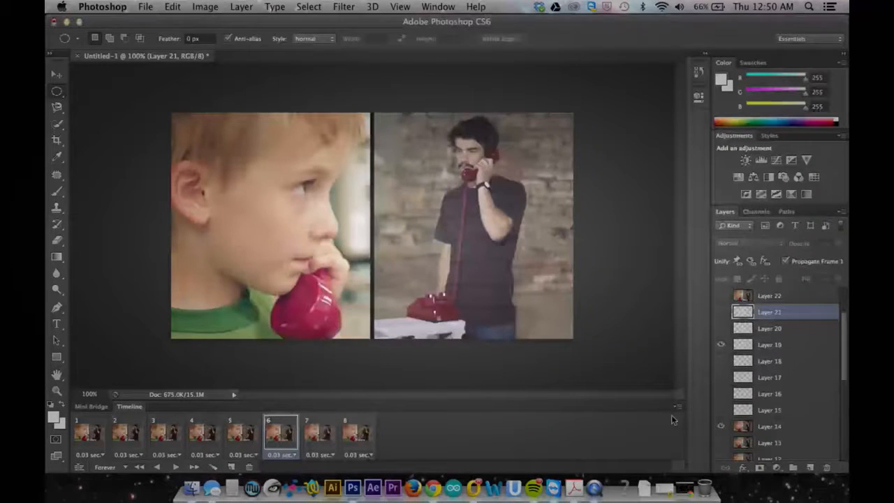
# Switch to Finder, locate giftest.gif on the Desktop and open it in Chrome to view the loop.
pyautogui.click(192, 487)
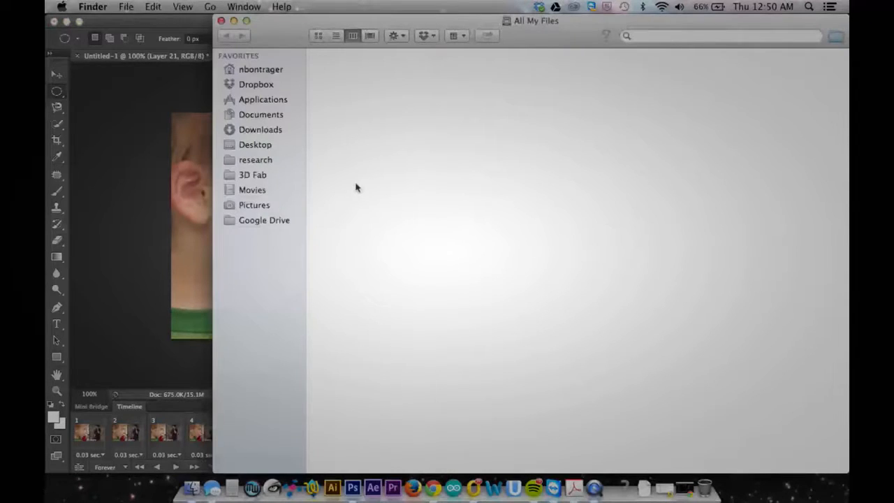
pyautogui.click(278, 148)
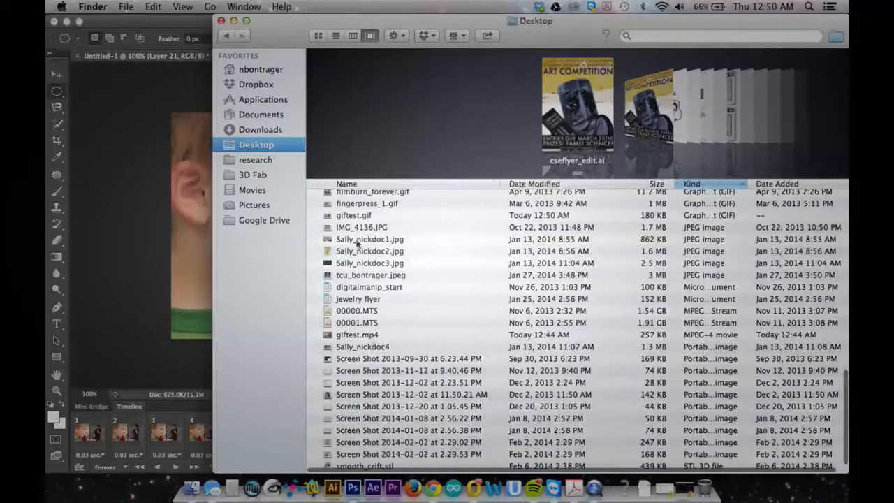
pyautogui.click(355, 216)
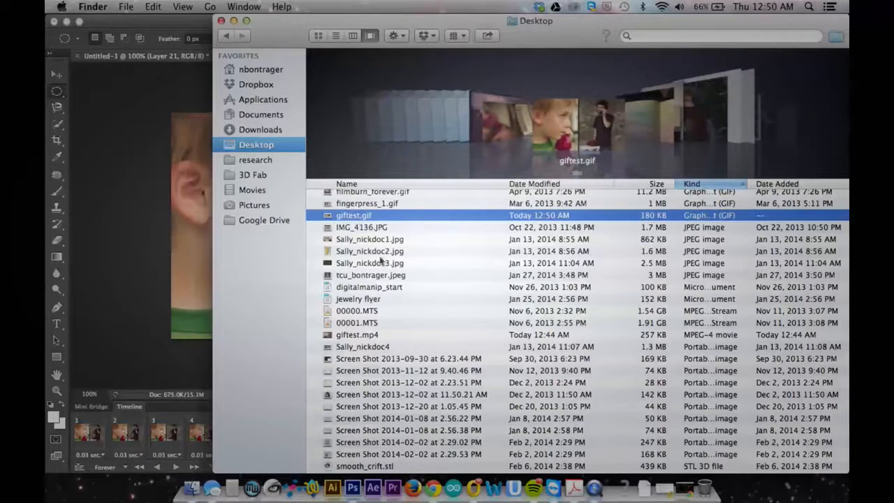
pyautogui.moveTo(354, 216); pyautogui.dragTo(436, 490)
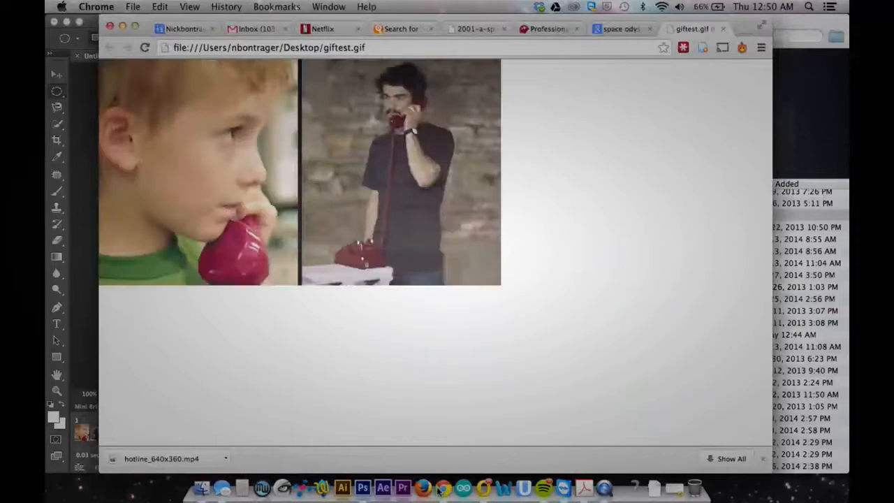
pyautogui.press('ctrl+super+Escape')
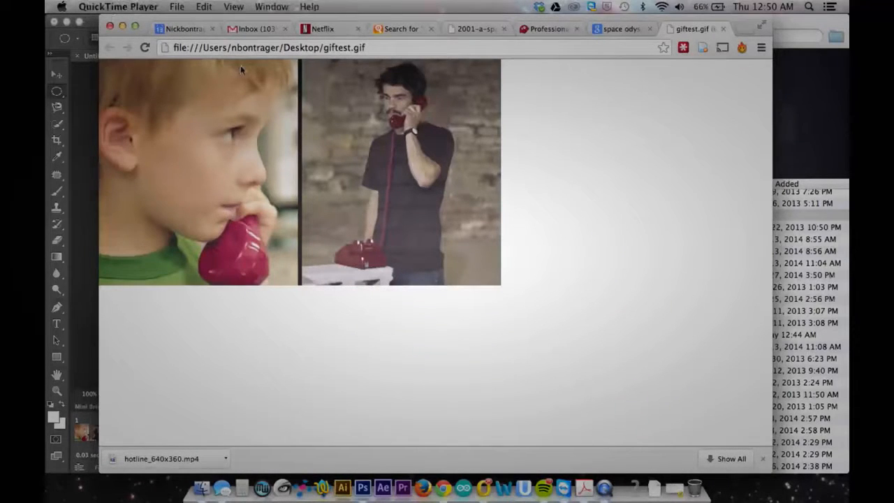